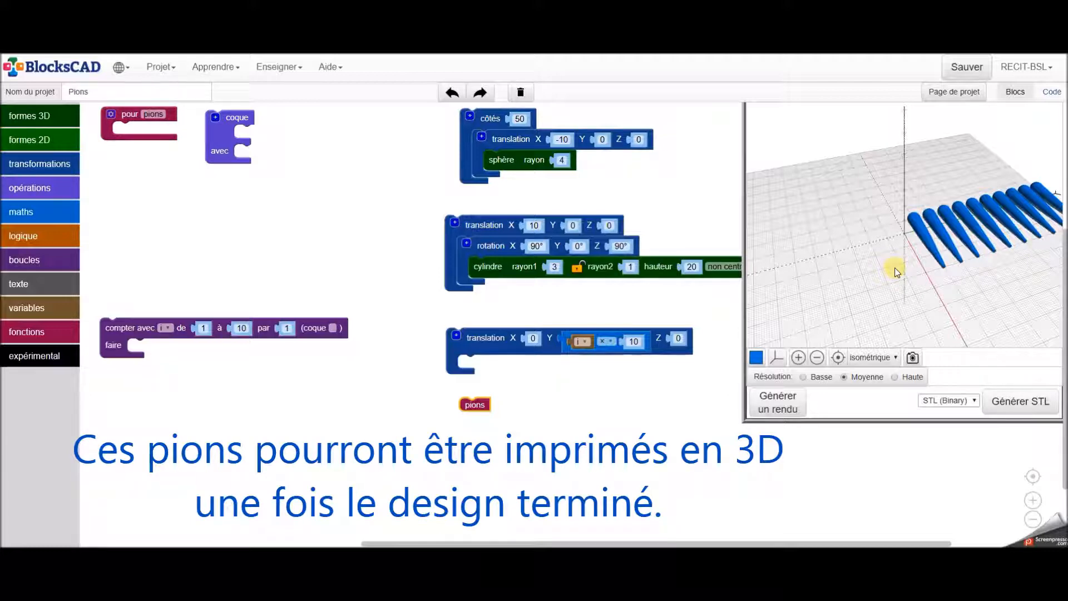
Move the empty coque block clear of the pions definition and render the separate sphere and cylinder.
mouse_move(935, 262)
left_mouse_down()
mouse_move(963, 252)
mouse_move(930, 261)
left_mouse_up()
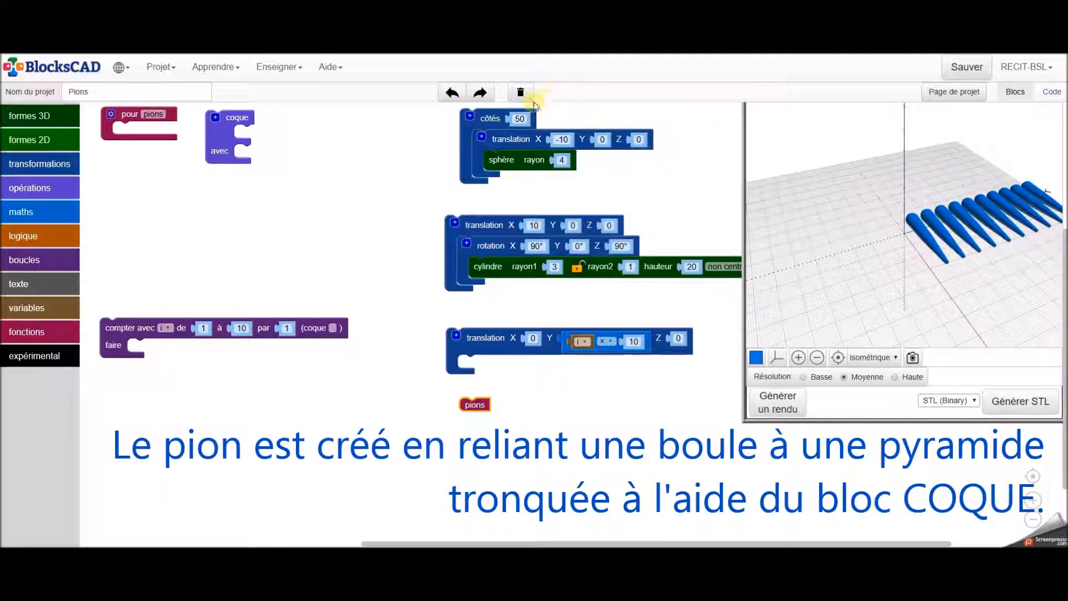
left_click_drag(223, 147, 249, 173)
left_click(779, 409)
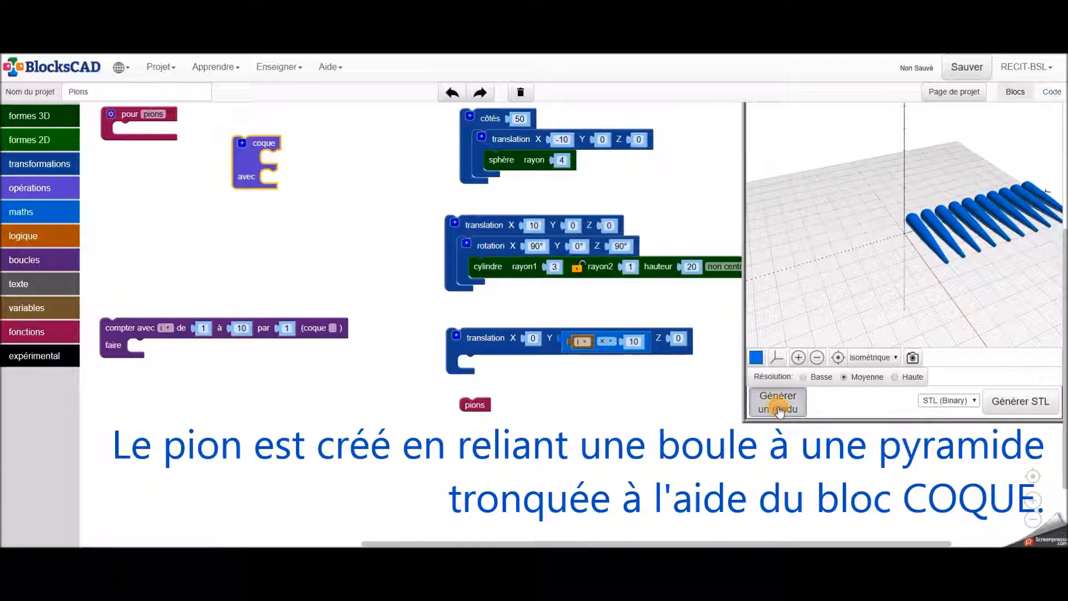
left_click_drag(878, 275, 908, 273)
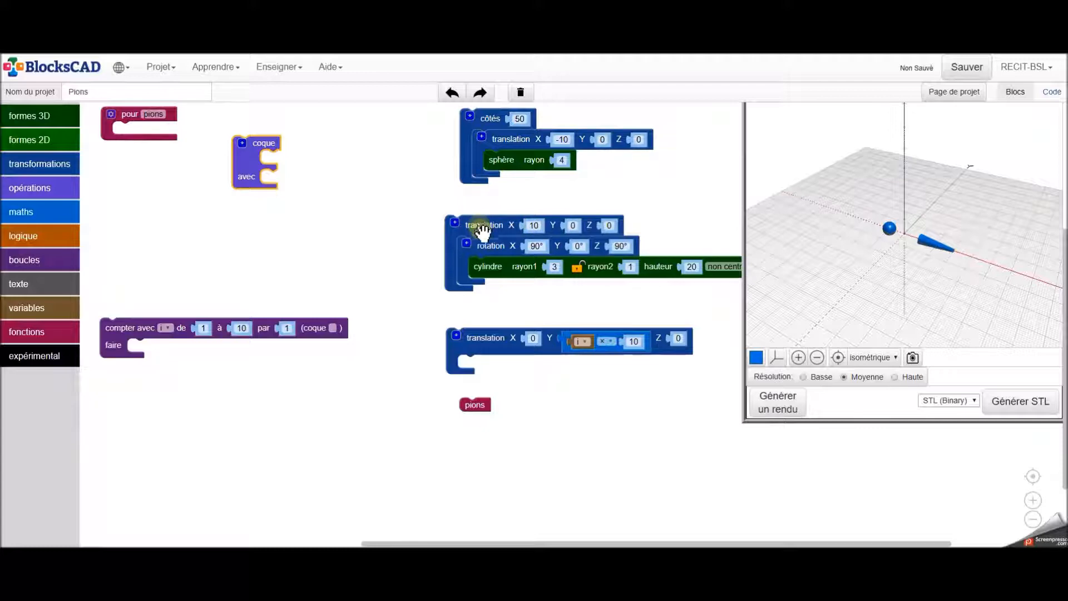
Fill the coque block with the sphere group first and the translated cylinder under avec, and render the hull.
left_click_drag(484, 226, 301, 180)
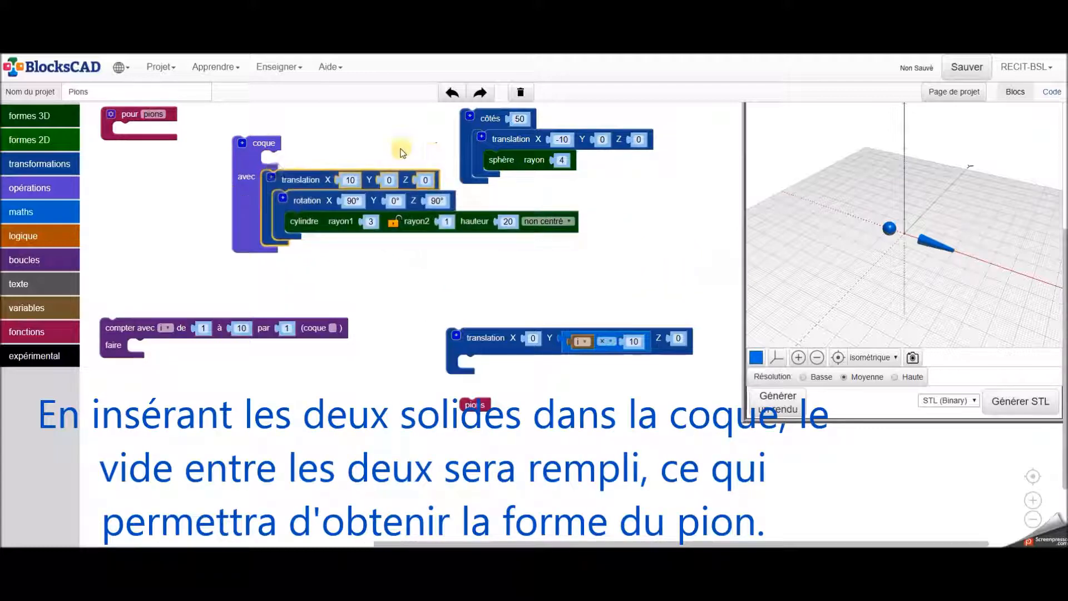
left_click_drag(510, 124, 313, 167)
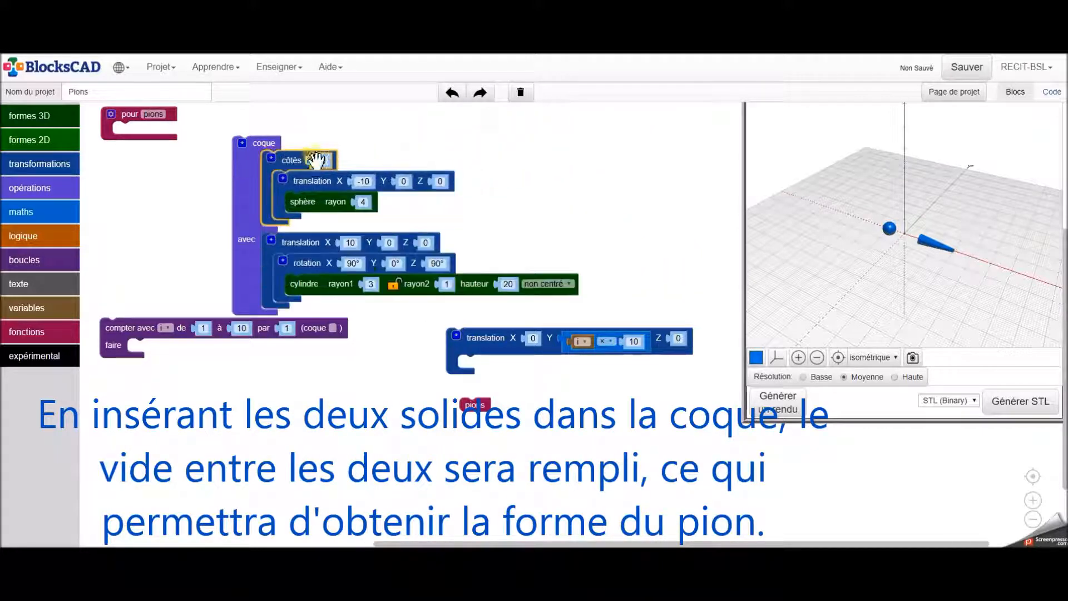
left_click(778, 399)
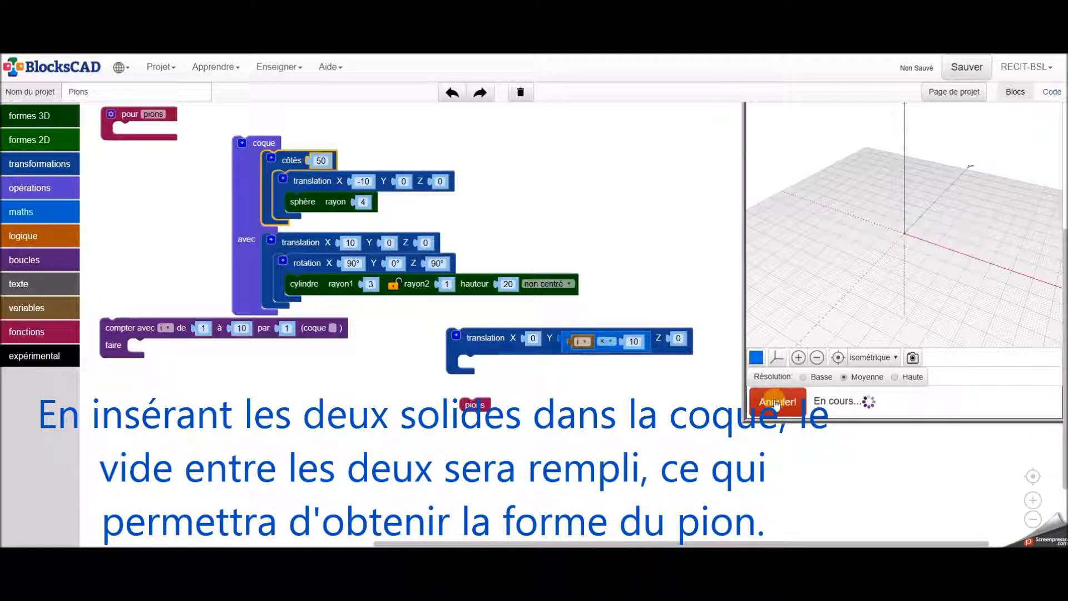
mouse_move(871, 252)
left_mouse_down()
mouse_move(884, 262)
mouse_move(866, 253)
mouse_move(885, 252)
left_mouse_up()
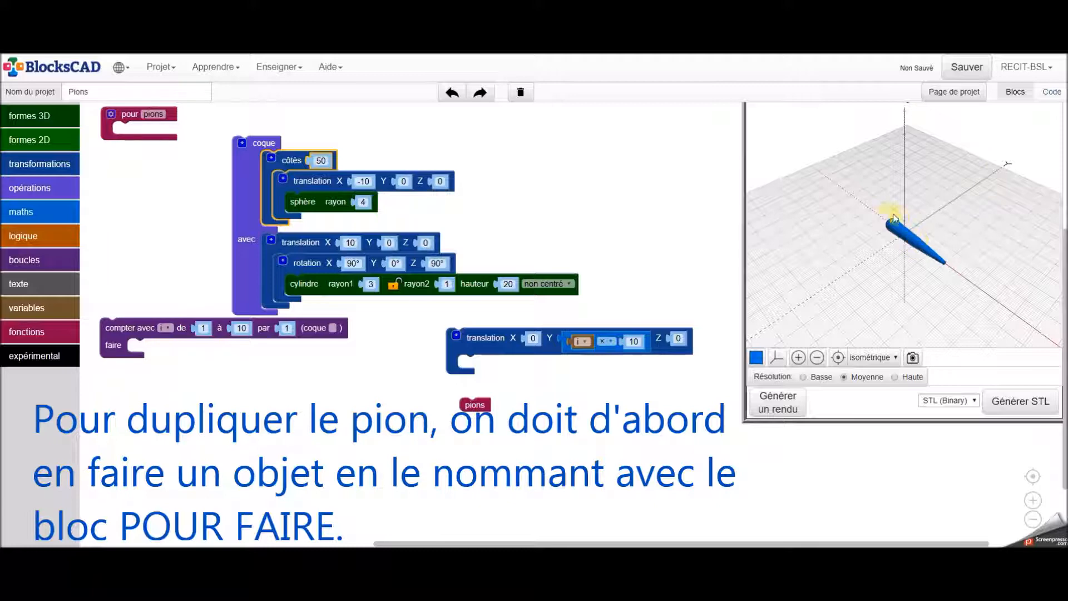
mouse_move(896, 275)
left_mouse_down()
mouse_move(916, 262)
mouse_move(907, 270)
left_mouse_up()
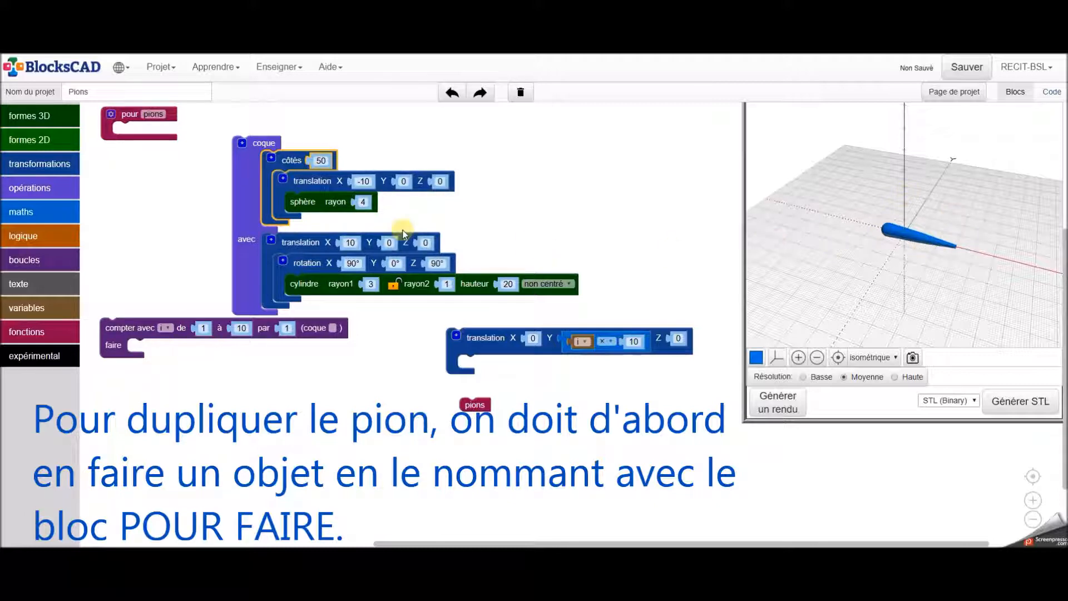
Place the complete coque block inside the pour pions function and review the available function blocks.
left_click_drag(237, 192, 131, 195)
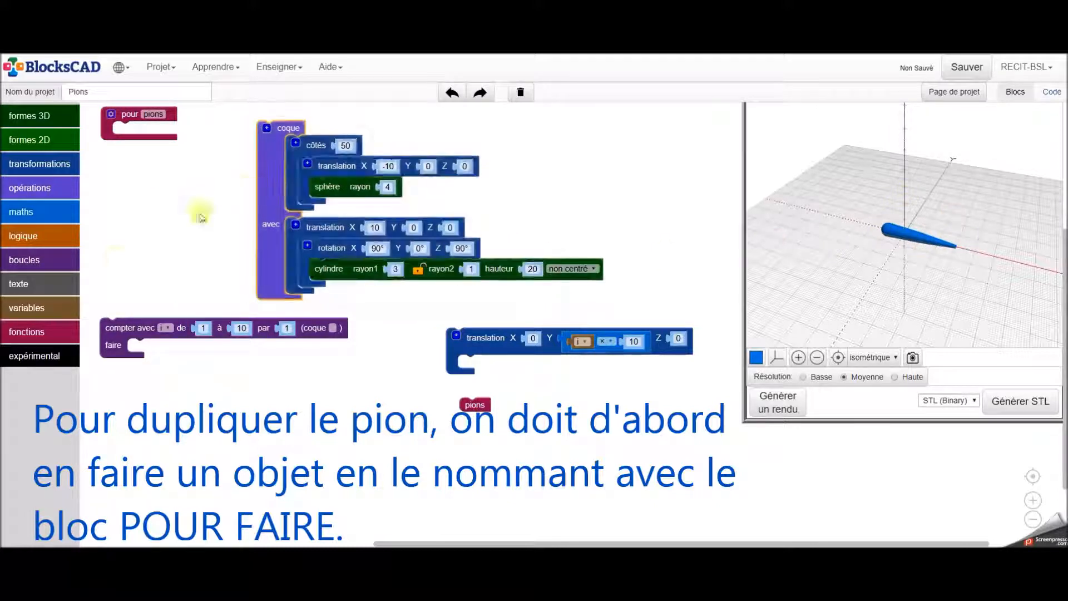
left_click(33, 331)
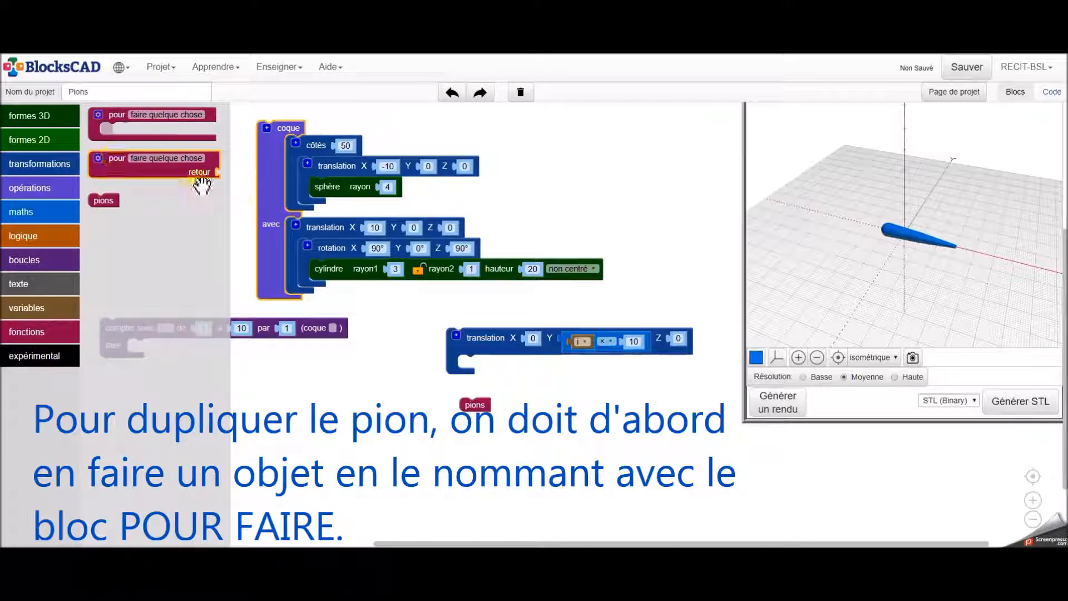
left_click_drag(269, 156, 113, 174)
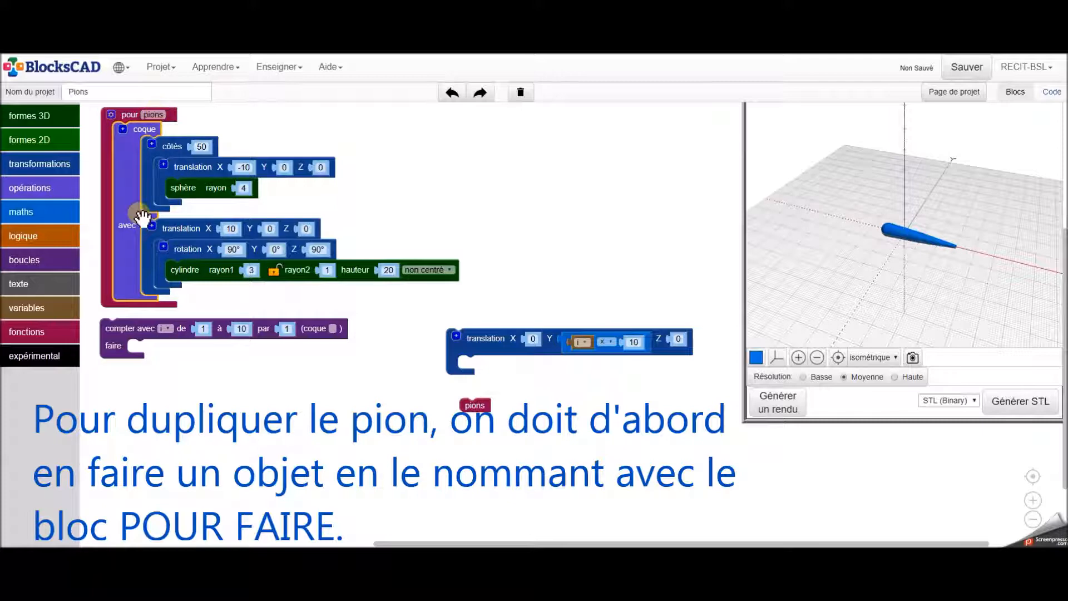
left_click(33, 332)
left_click(119, 198)
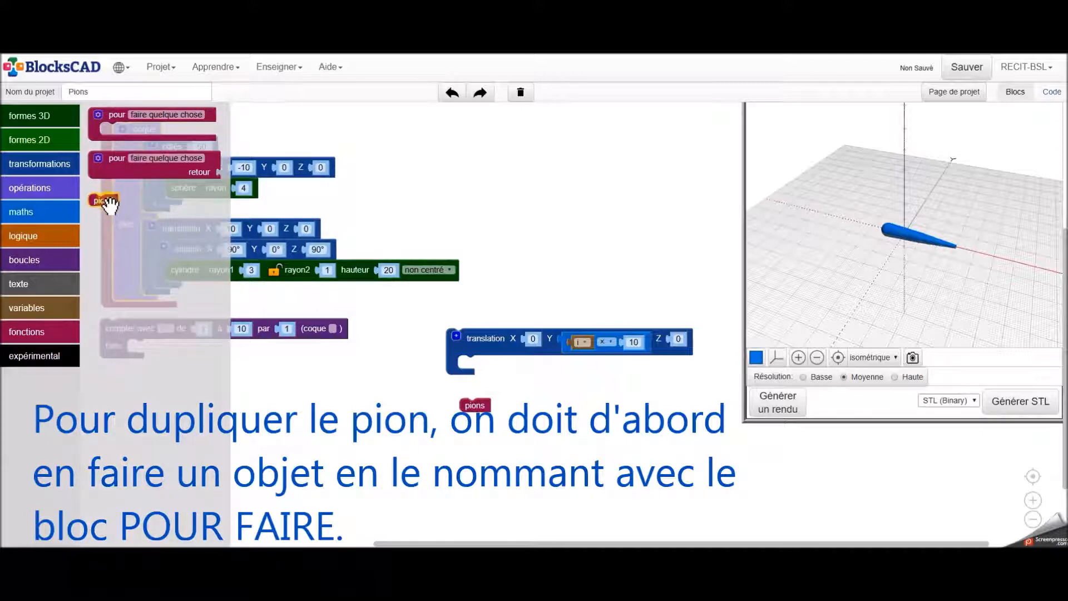
left_click(329, 402)
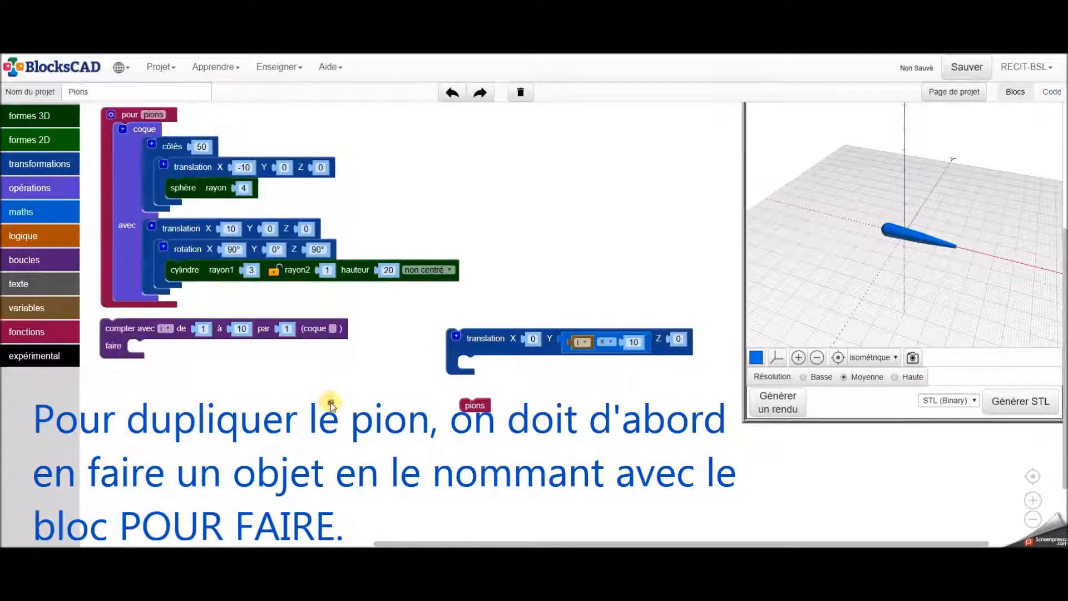
Delete the loose pions call block from the workspace and render the project.
left_click_drag(474, 407, 20, 440)
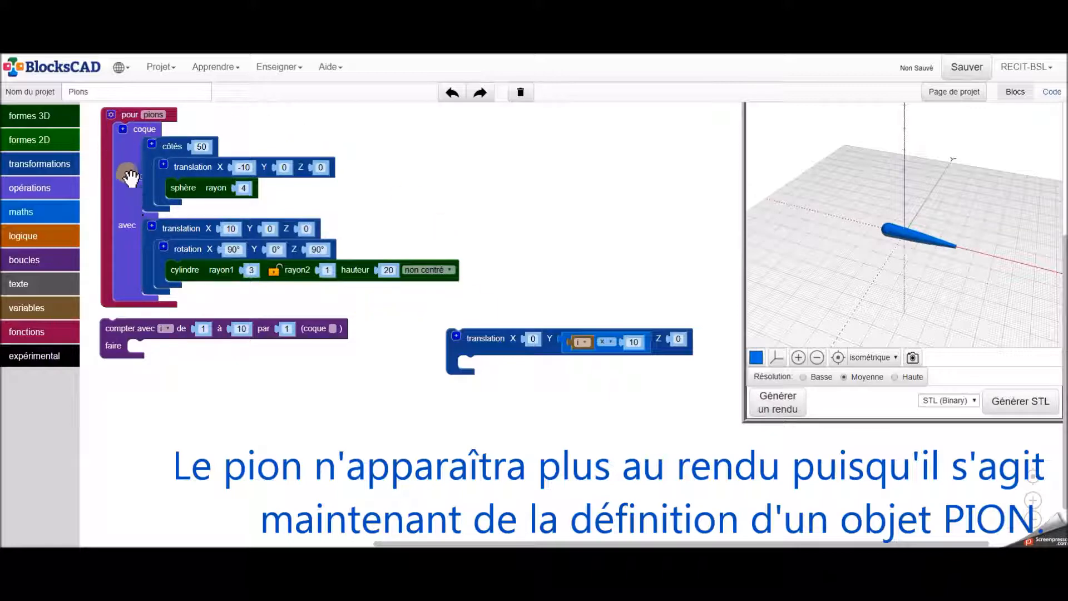
left_click(781, 407)
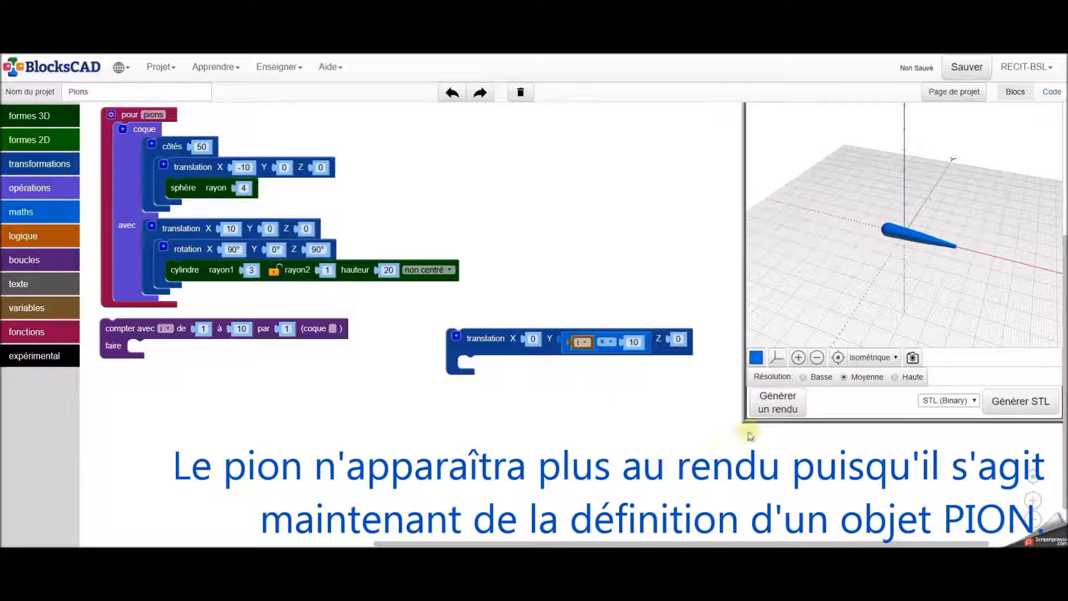
left_click(782, 407)
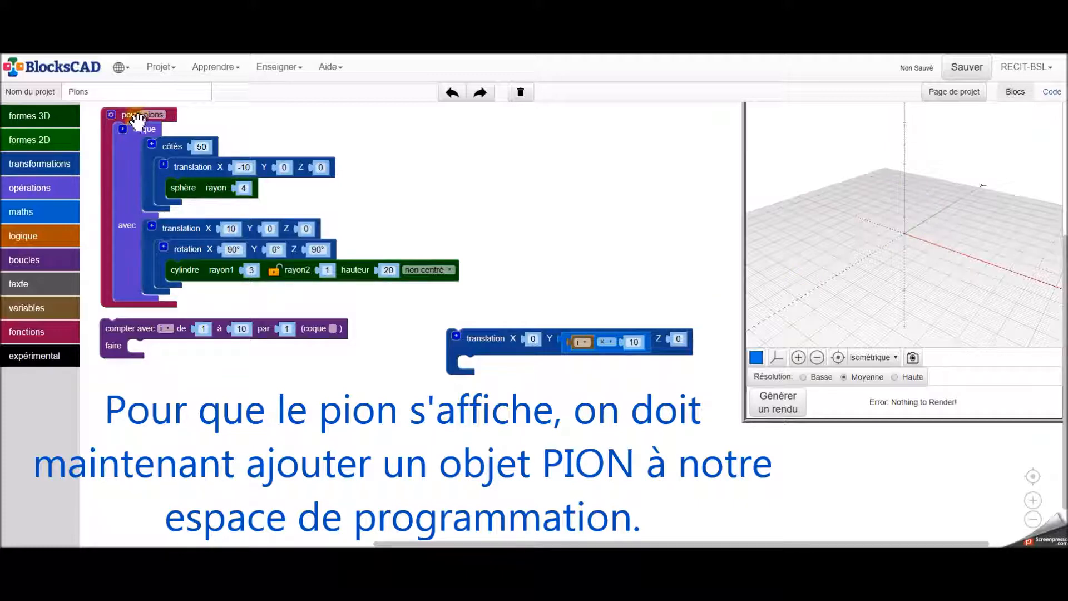
Add a pions function call to the empty workspace area and render the pawn.
left_click(53, 332)
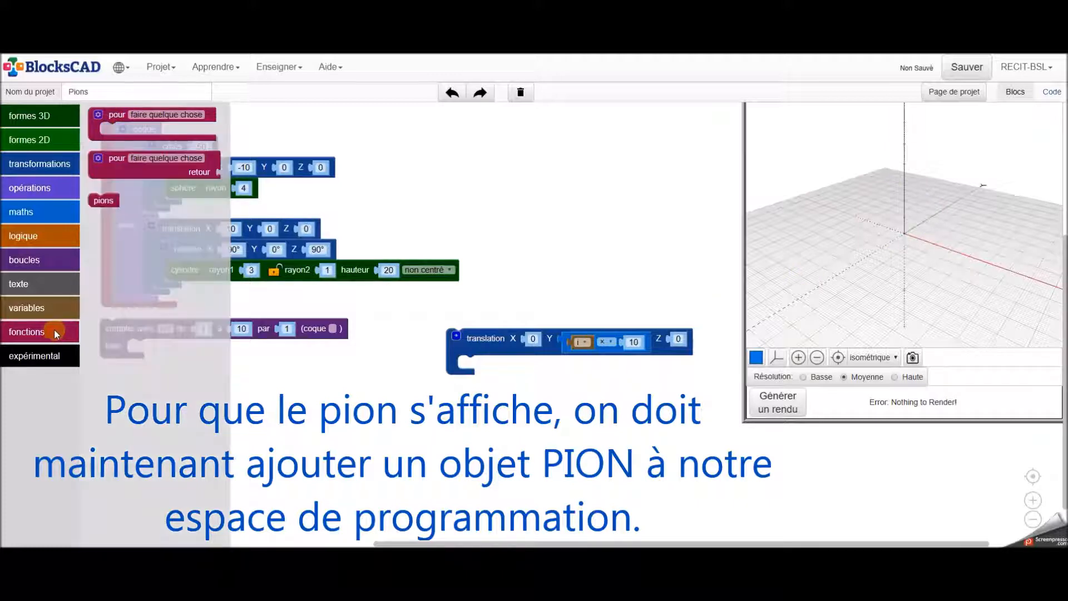
left_click_drag(103, 206, 460, 173)
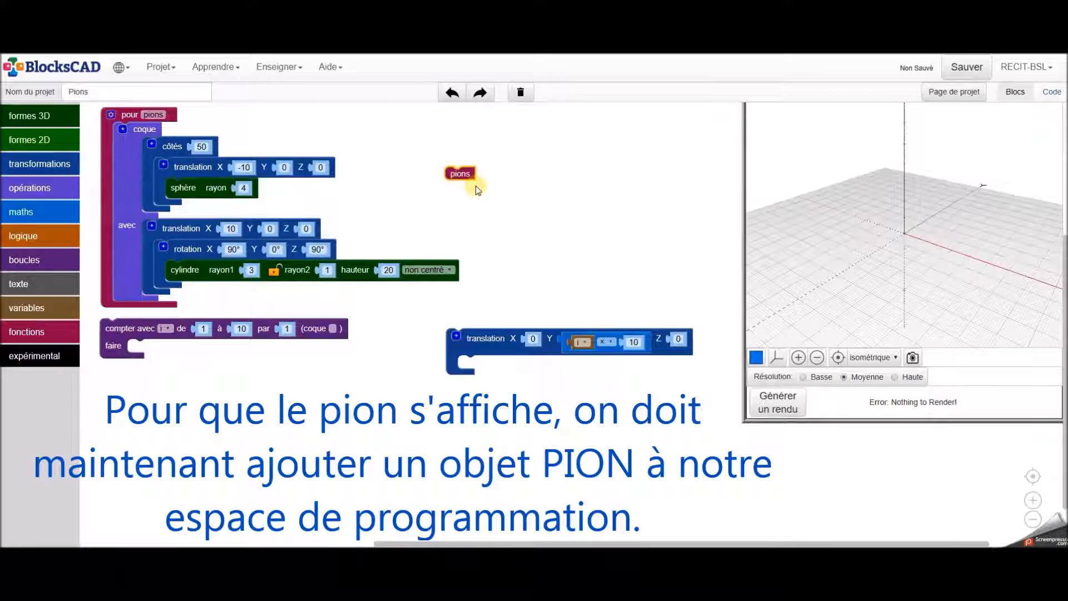
left_click(781, 405)
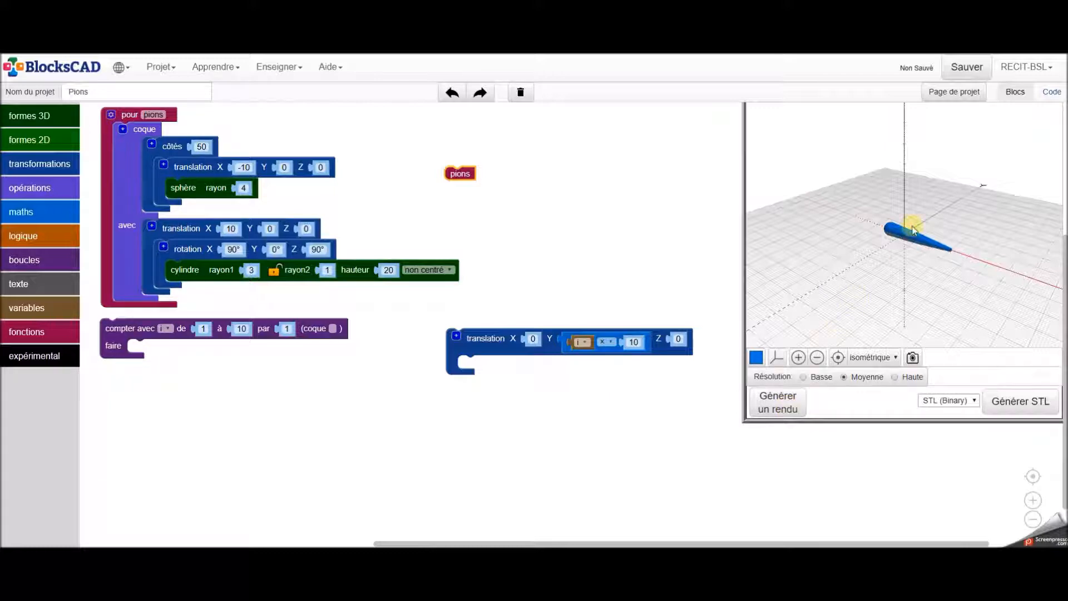
Enclose the pions call in the translation block with Y i × 10, and look through the available variable blocks.
left_click_drag(477, 349, 471, 162)
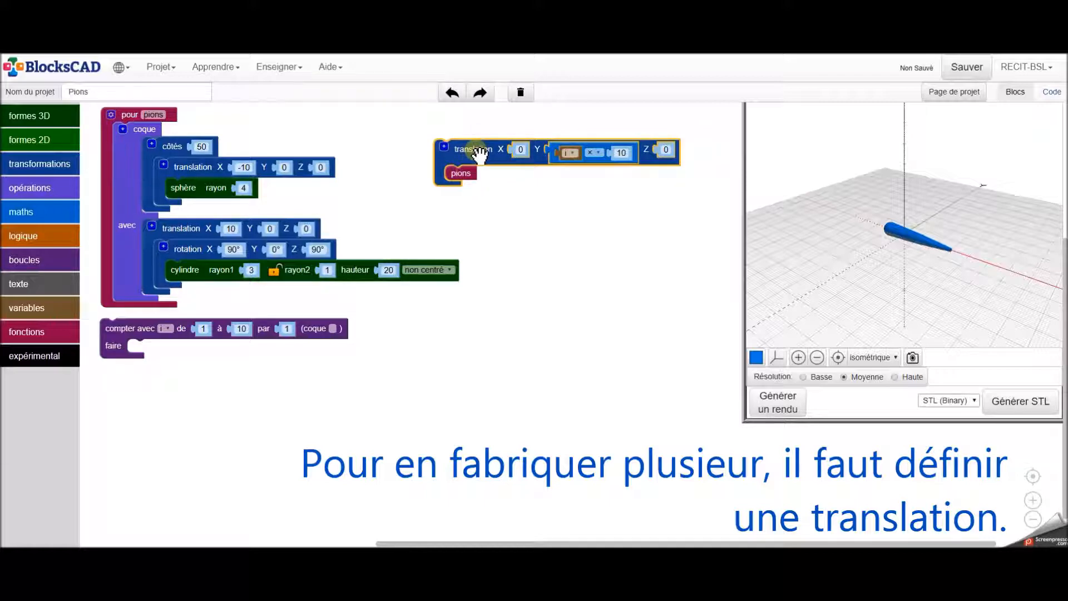
left_click(573, 159)
left_click(30, 238)
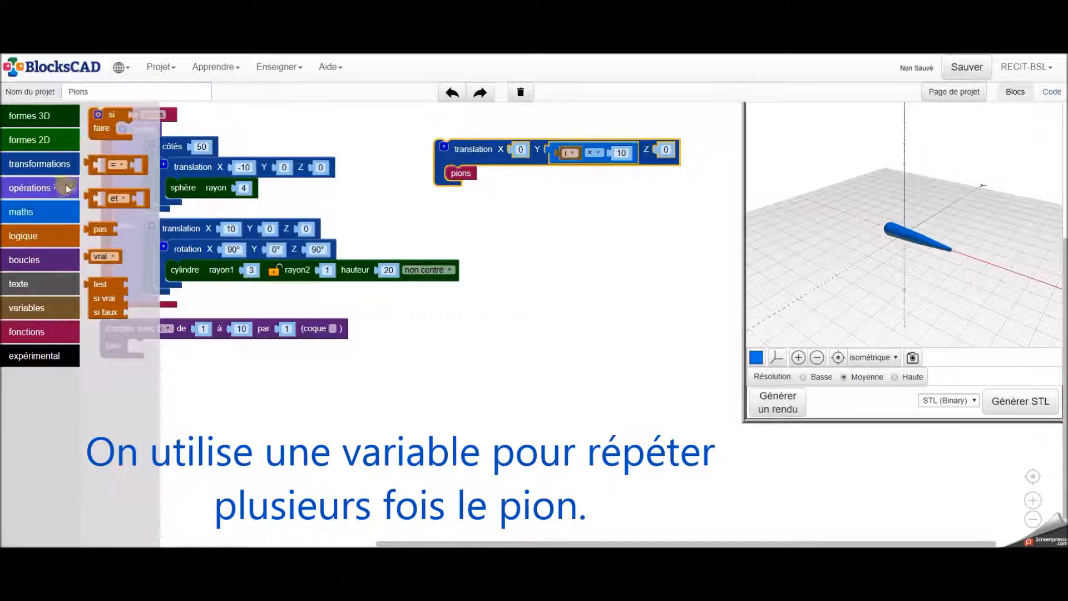
left_click(28, 309)
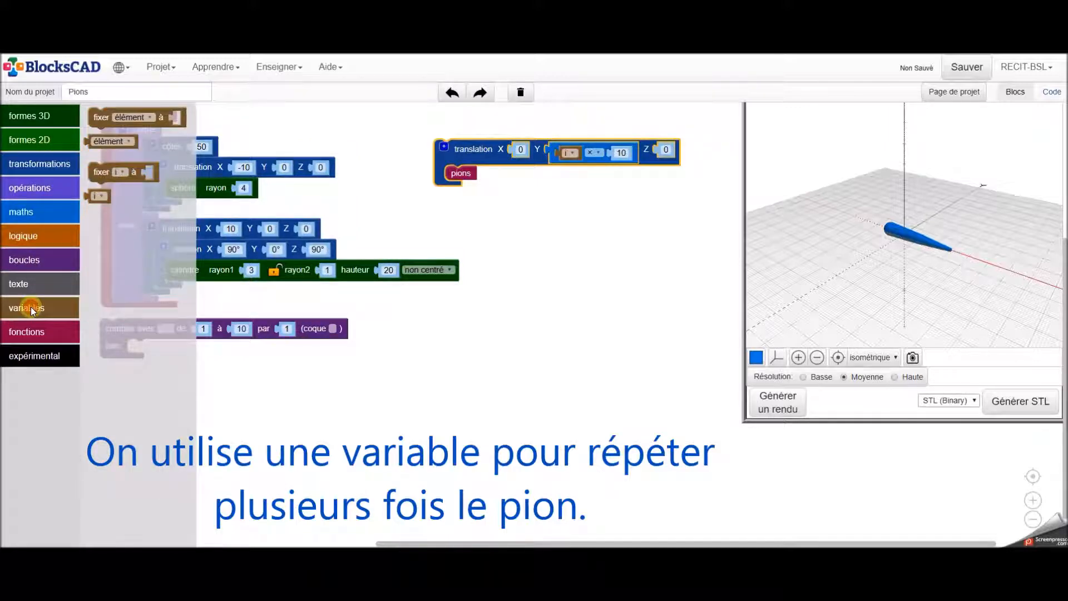
left_click_drag(109, 192, 98, 199)
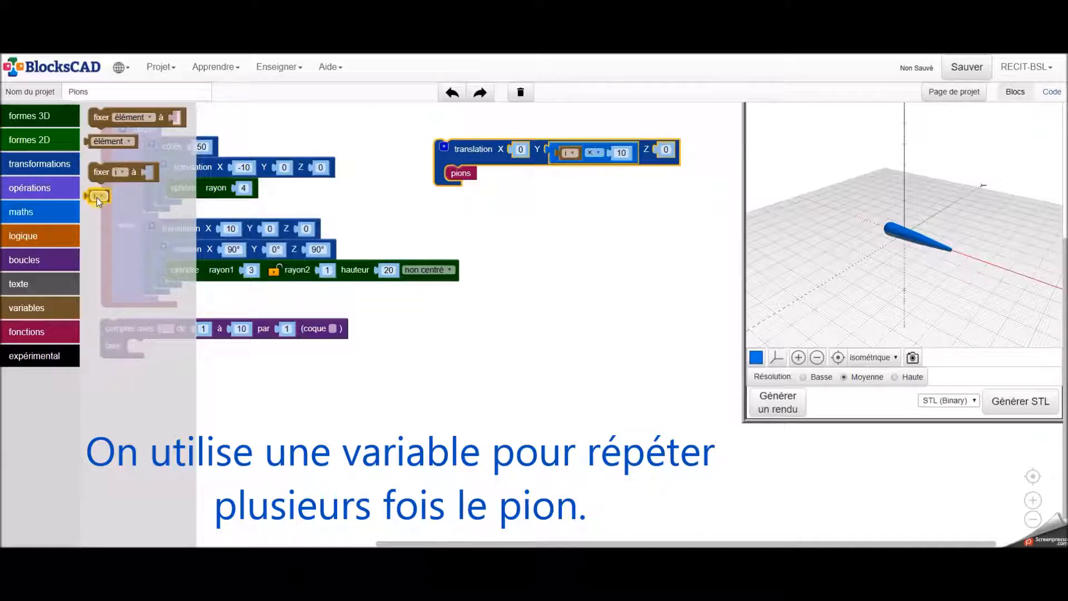
Nest the translation with the pions call inside the 1 to 10 counting loop and render the row of pawns.
left_click_drag(478, 149, 167, 348)
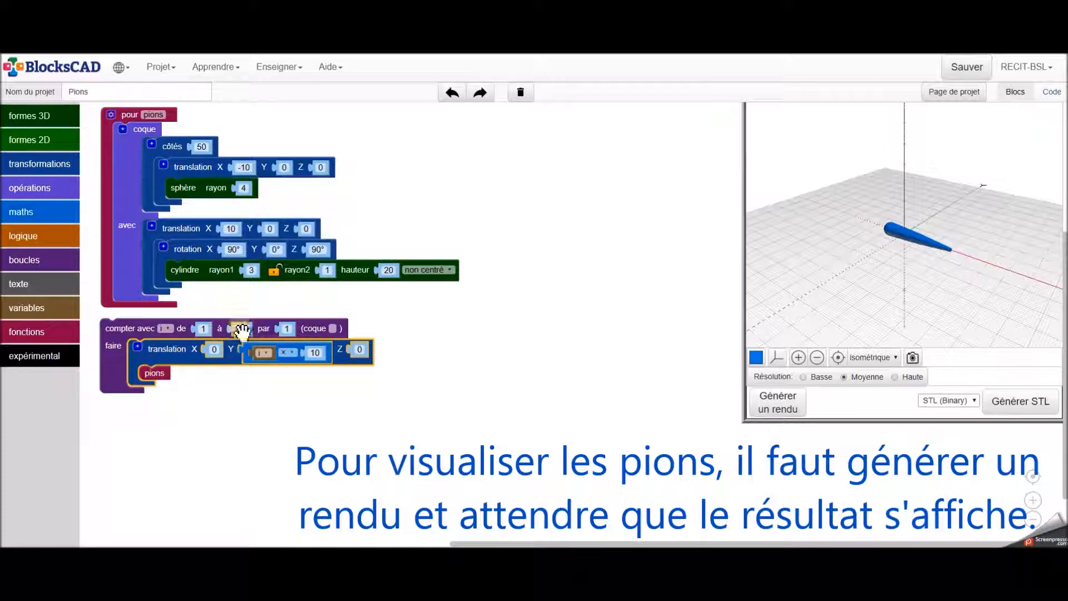
left_click(779, 403)
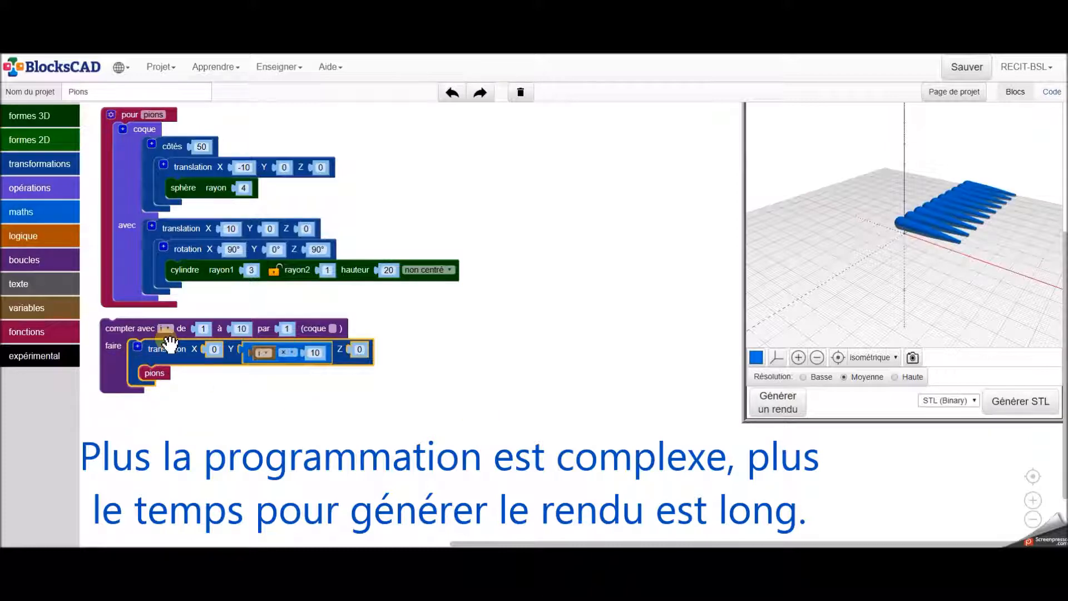
left_click_drag(935, 307, 974, 297)
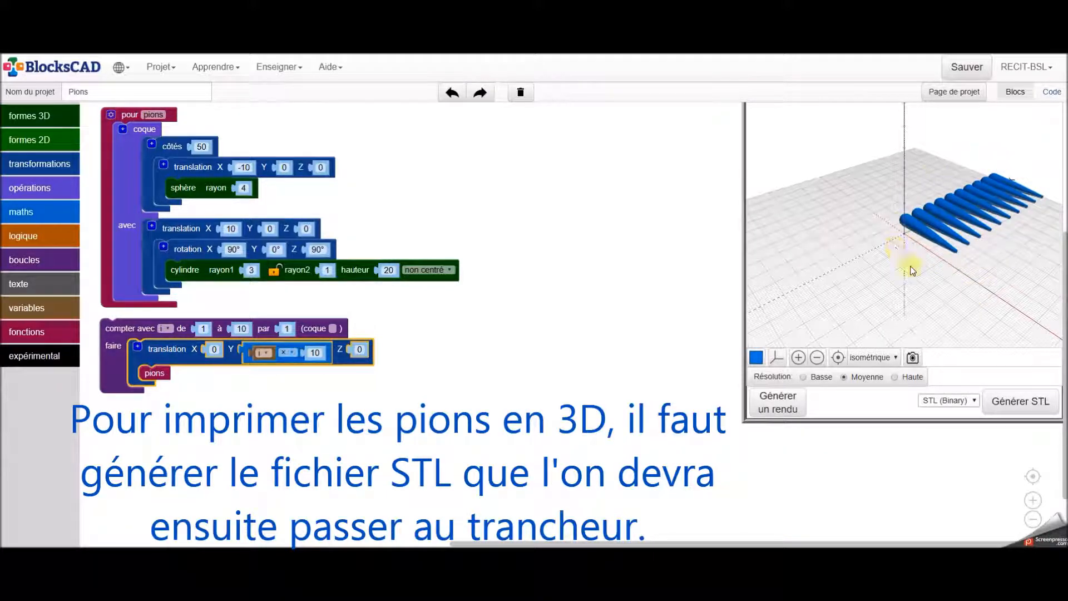
Generate the binary STL file of the pawns for 3D printing.
left_click(1023, 405)
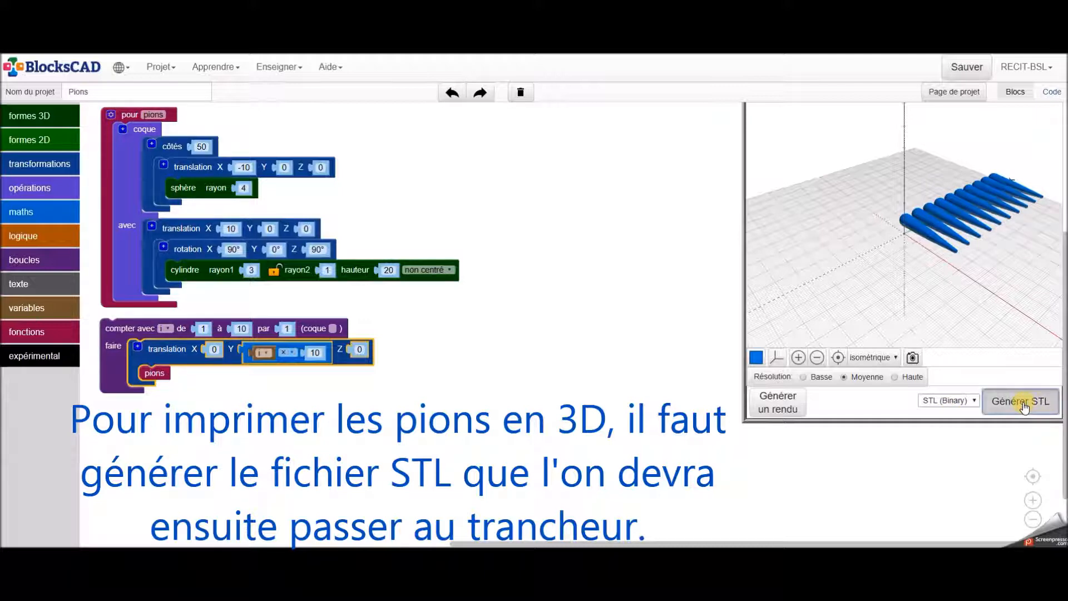